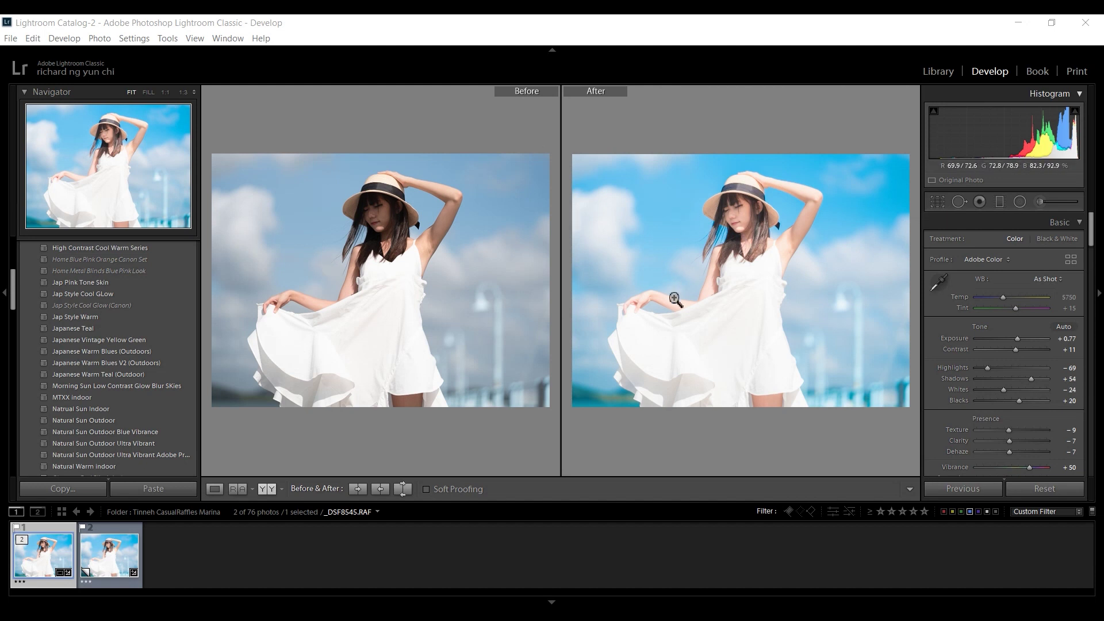
Step: Reset all earlier edits and show the photo alone in Loupe view
left_click(1056, 488)
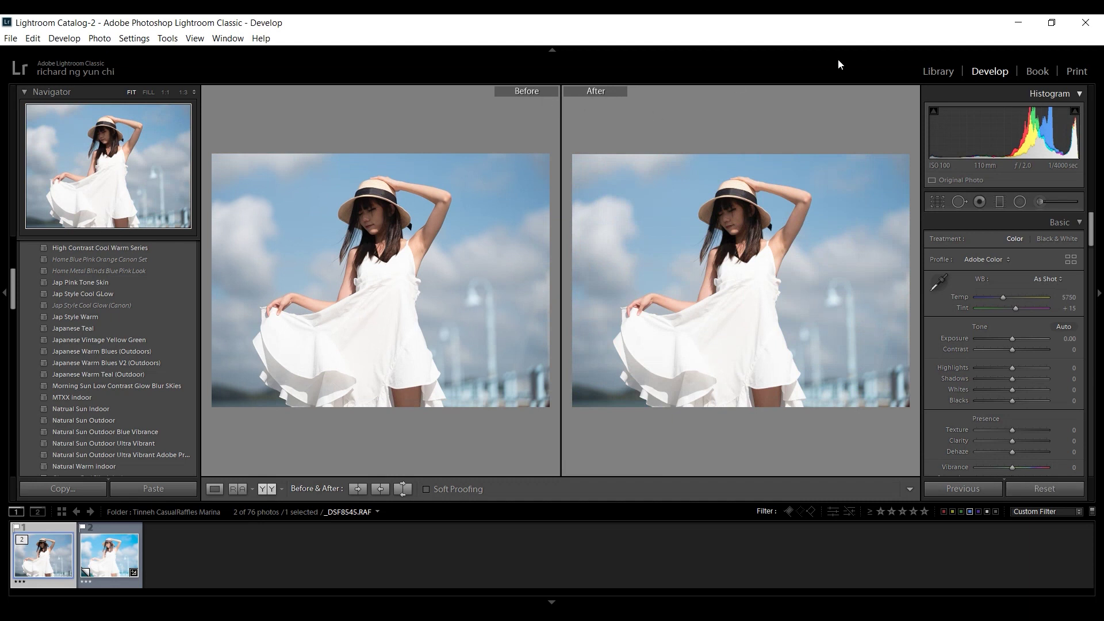
left_click(215, 489)
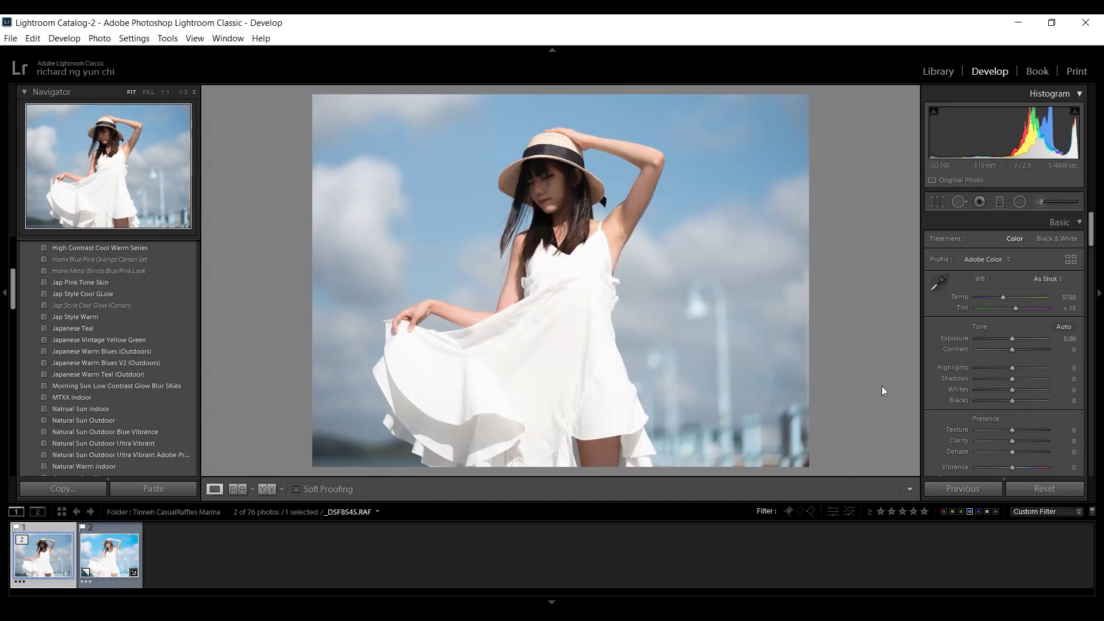
left_click(1097, 238)
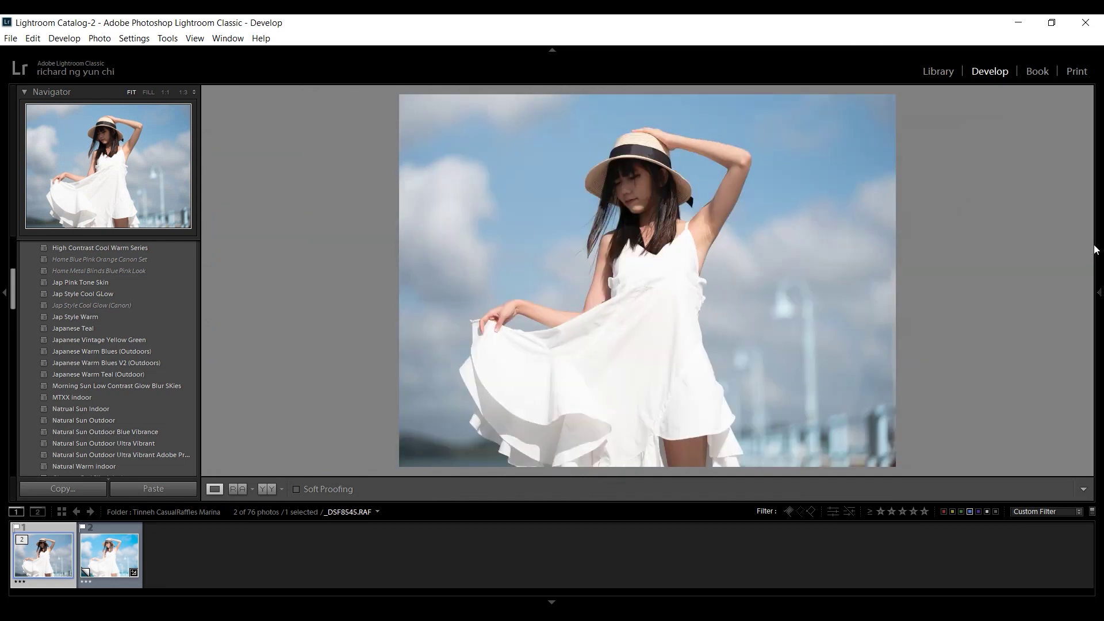
left_click(1095, 242)
Step: Set Calibration Blue Primary Saturation to +50 and Hue to −9
left_click_drag(1094, 227, 1092, 466)
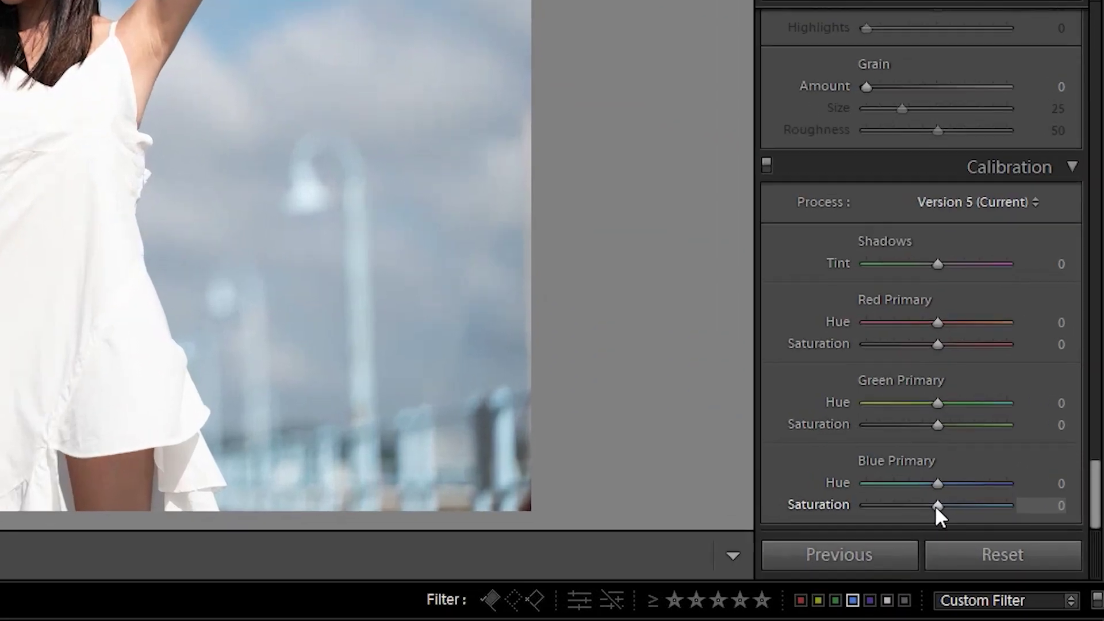
left_click_drag(1010, 463, 1013, 463)
left_click_drag(940, 504, 971, 502)
left_click_drag(937, 483, 930, 483)
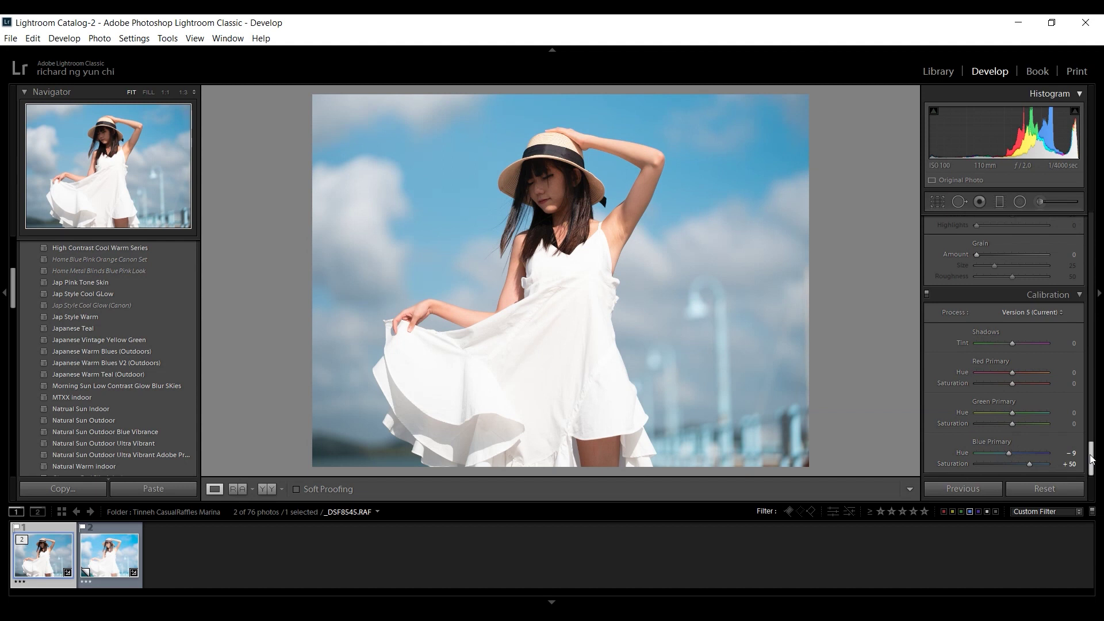
left_click_drag(1092, 457, 1092, 204)
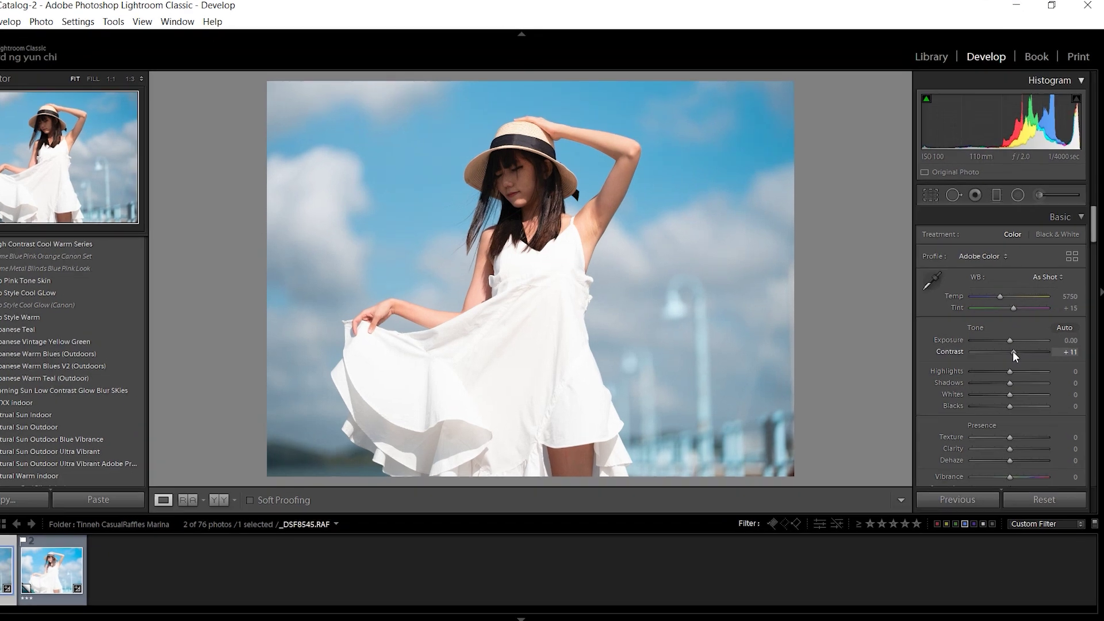
Step: Raise the Basic panel Contrast slider to +11
left_click_drag(1011, 350, 999, 367)
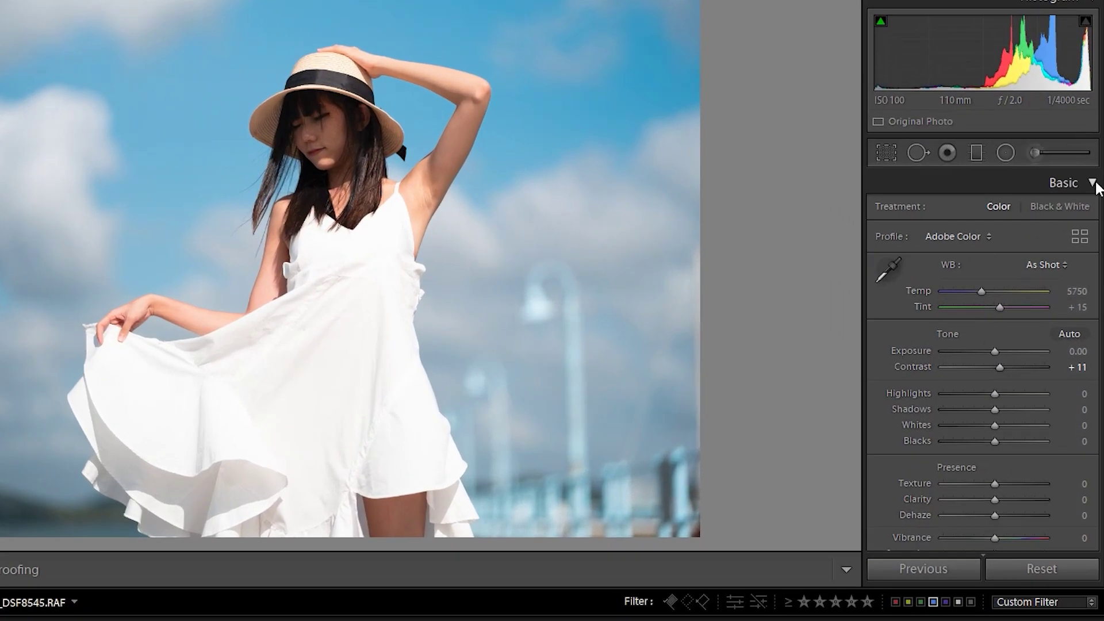
scroll(983, 363, "down", 3)
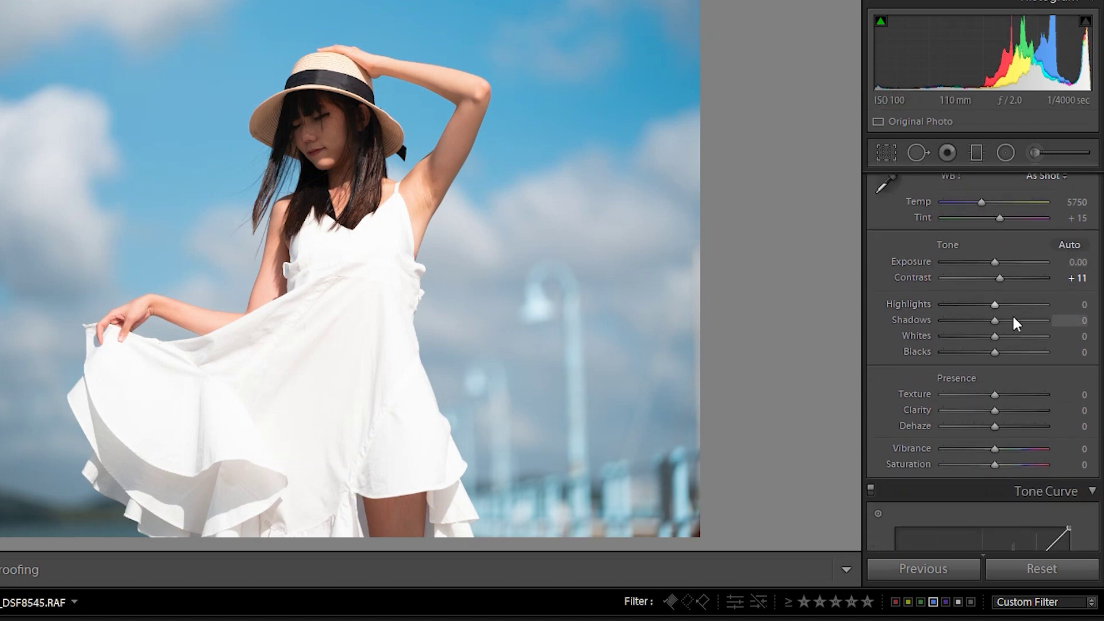
Step: Set Highlights −69, Shadows +54, Whites −24 and Blacks +20
left_click_drag(994, 304, 959, 308)
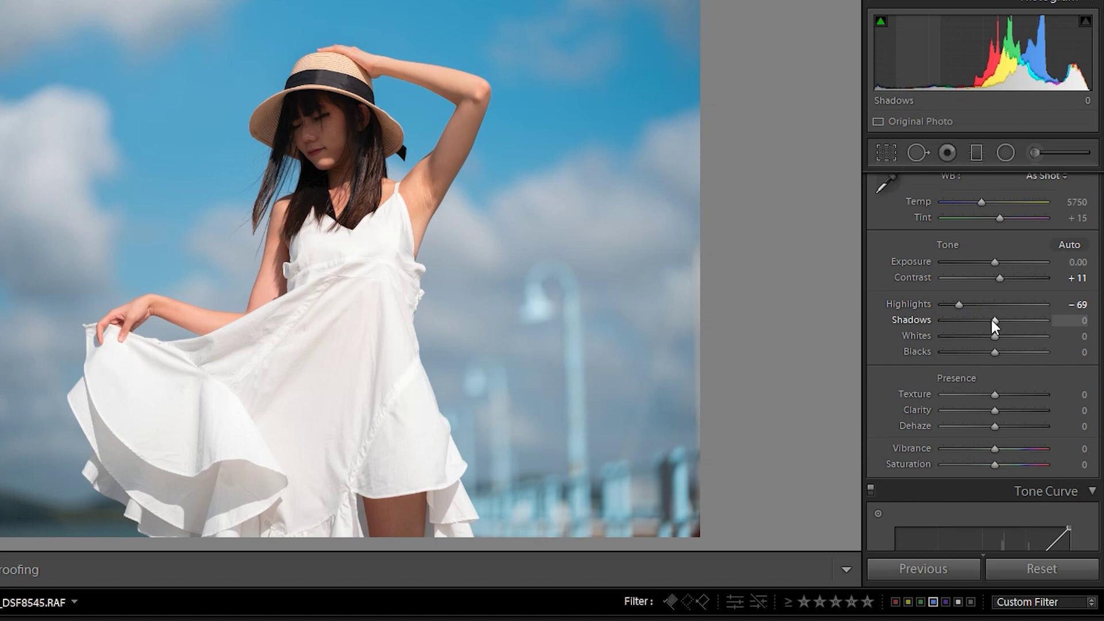
left_click_drag(988, 326, 998, 326)
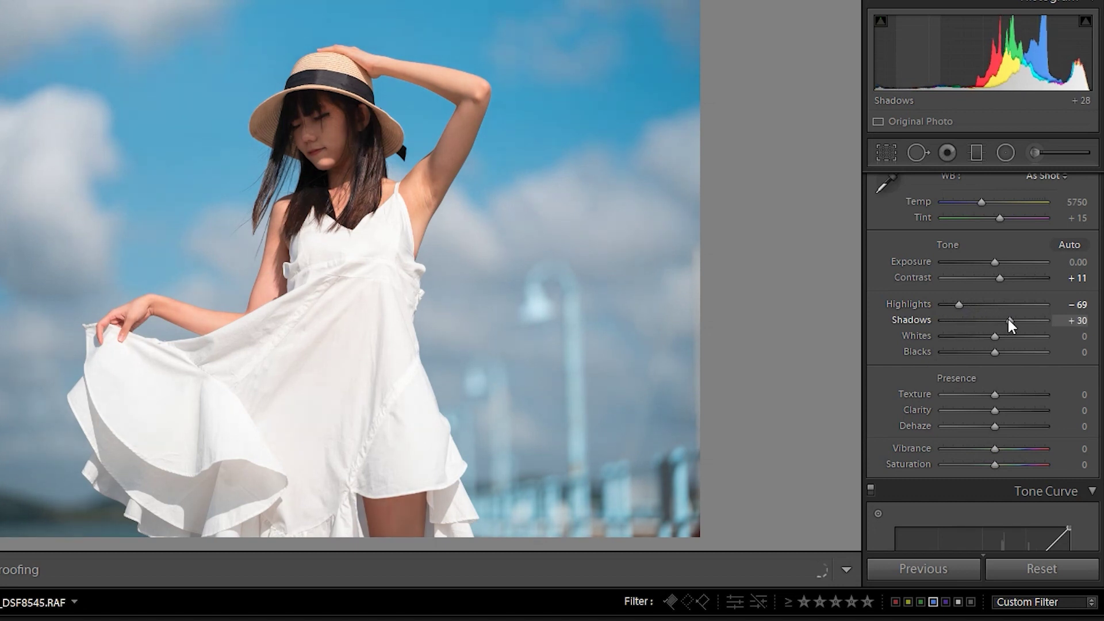
left_click_drag(1009, 321, 1021, 319)
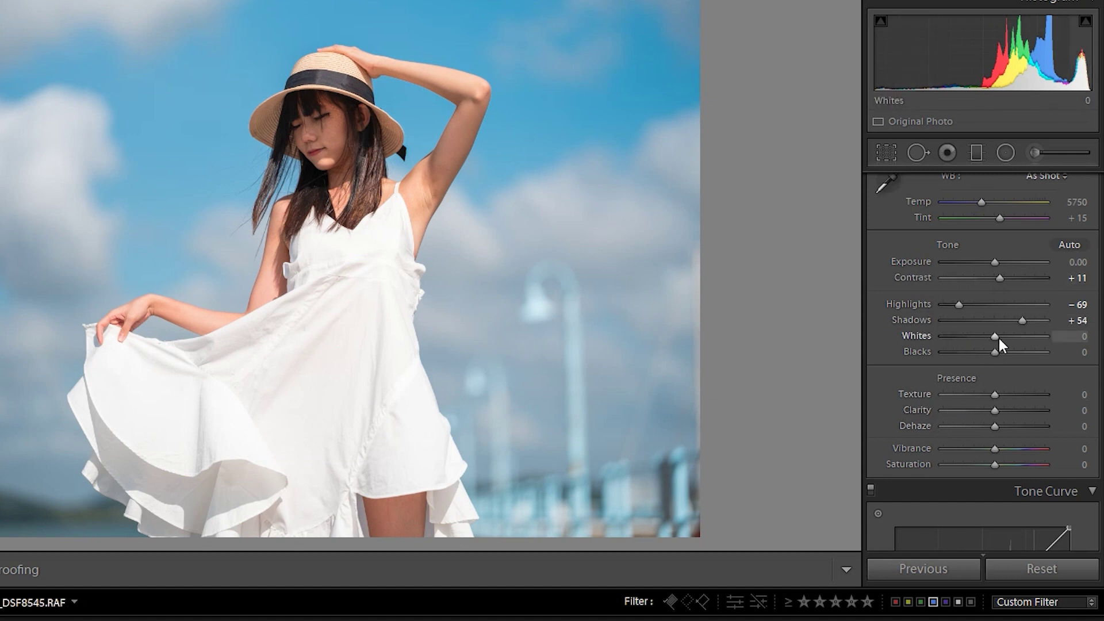
left_click_drag(993, 343, 982, 344)
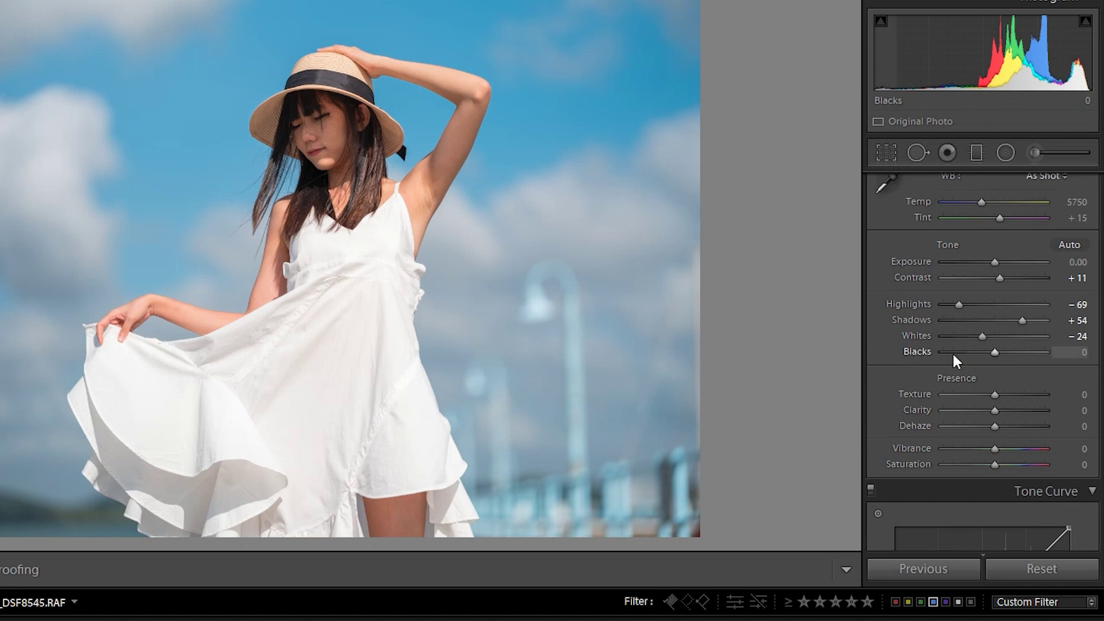
left_click_drag(996, 353, 1007, 357)
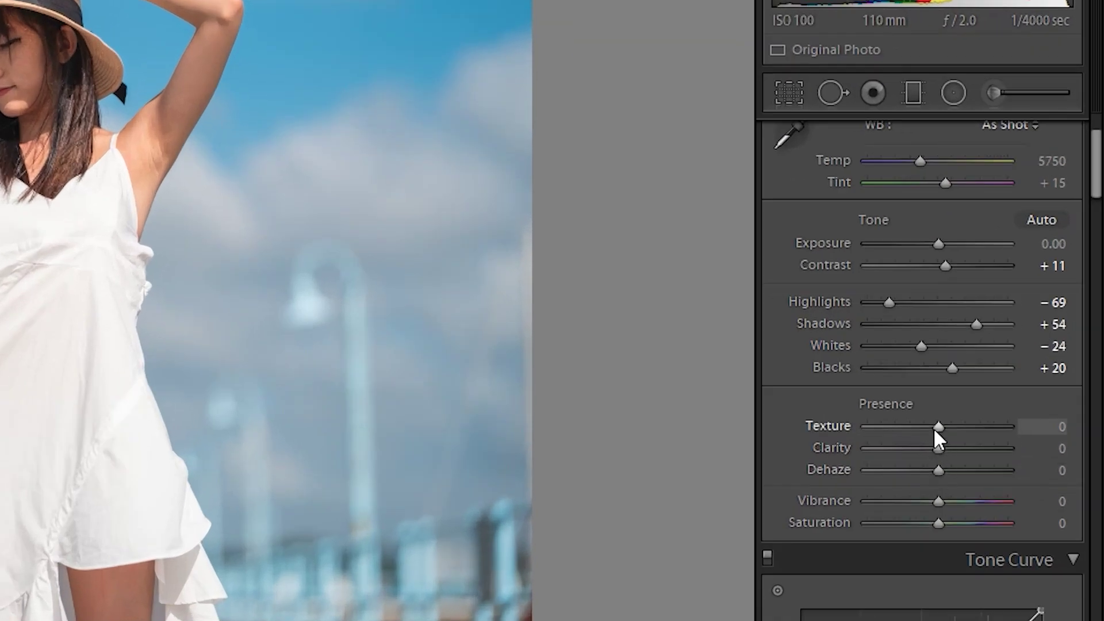
Step: Set Texture −9 and Clarity −7, preview Dehaze at −100, then settle on −7
left_click_drag(933, 426, 932, 464)
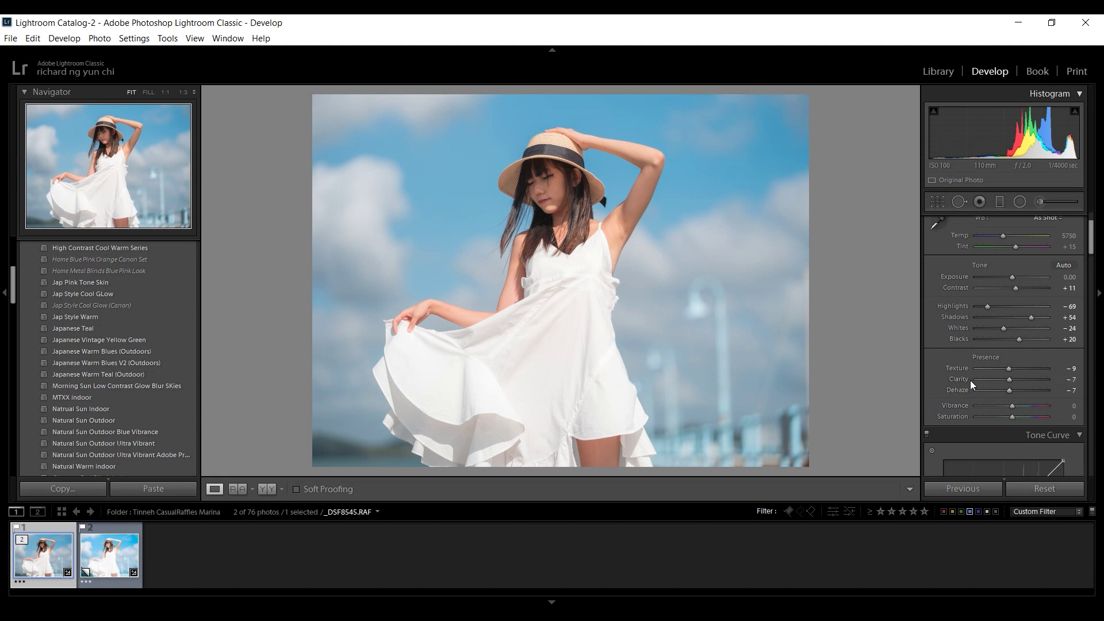
mouse_move(1009, 391)
left_mouse_down()
mouse_move(947, 388)
mouse_move(1063, 390)
mouse_move(919, 385)
mouse_move(987, 401)
mouse_move(984, 392)
mouse_move(1010, 391)
left_mouse_up()
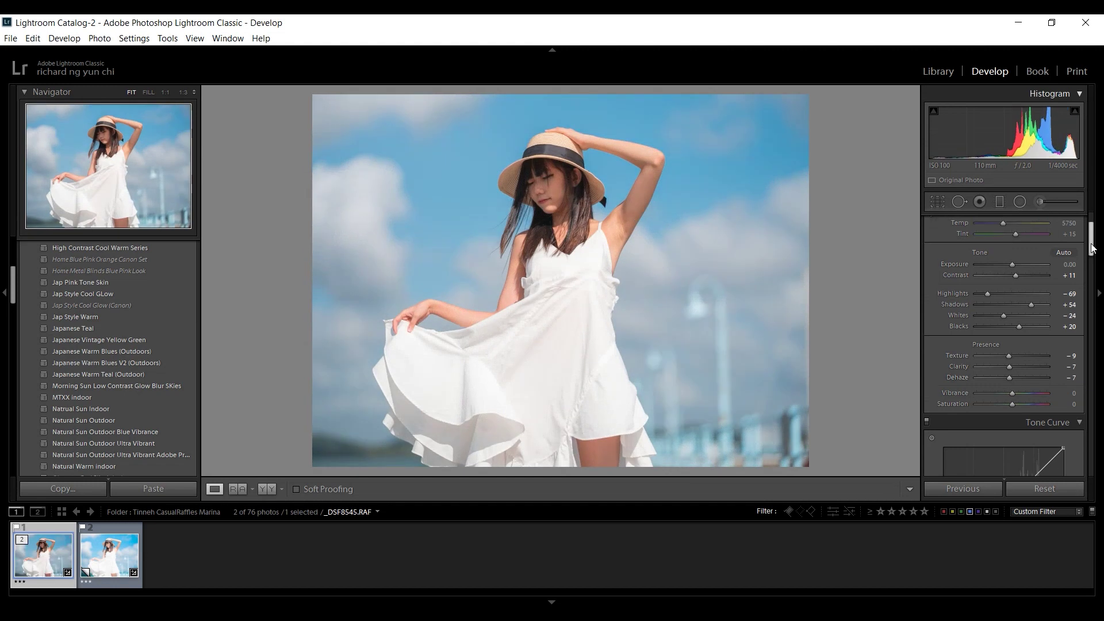
left_click_drag(1092, 234, 1094, 256)
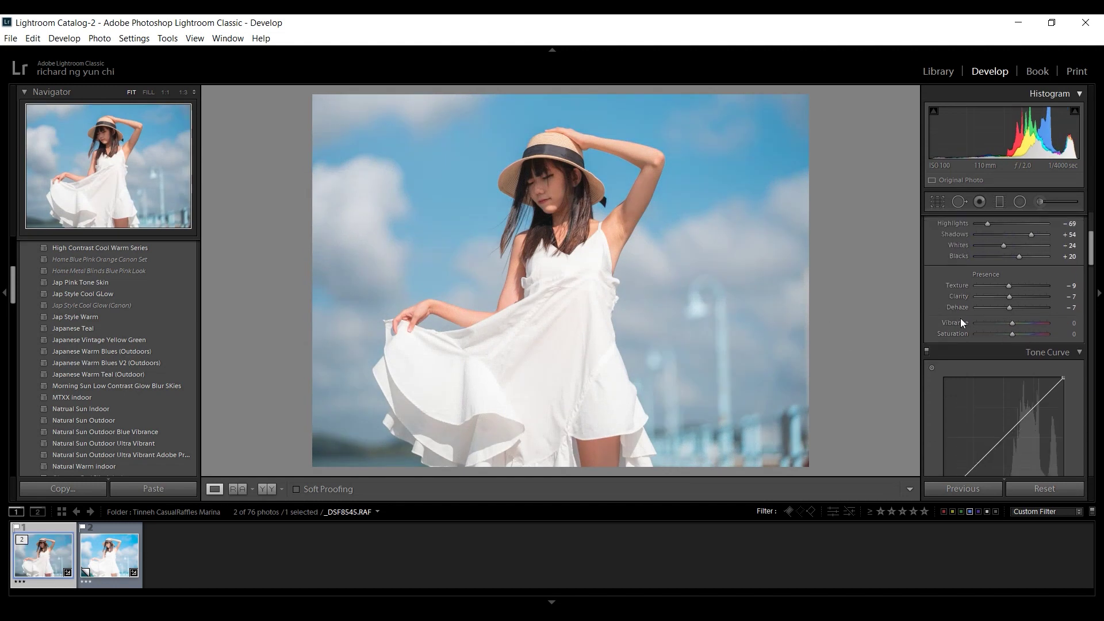
Step: Set Vibrance to +50 and lower Saturation to −14
left_click_drag(991, 329, 1027, 326)
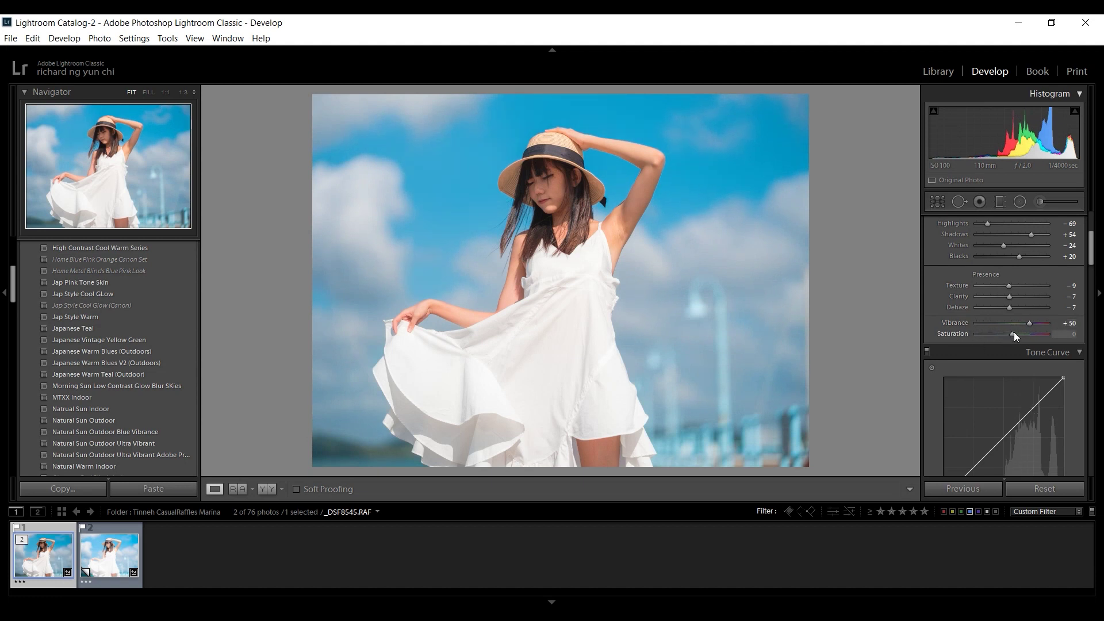
left_click_drag(1013, 335, 1012, 335)
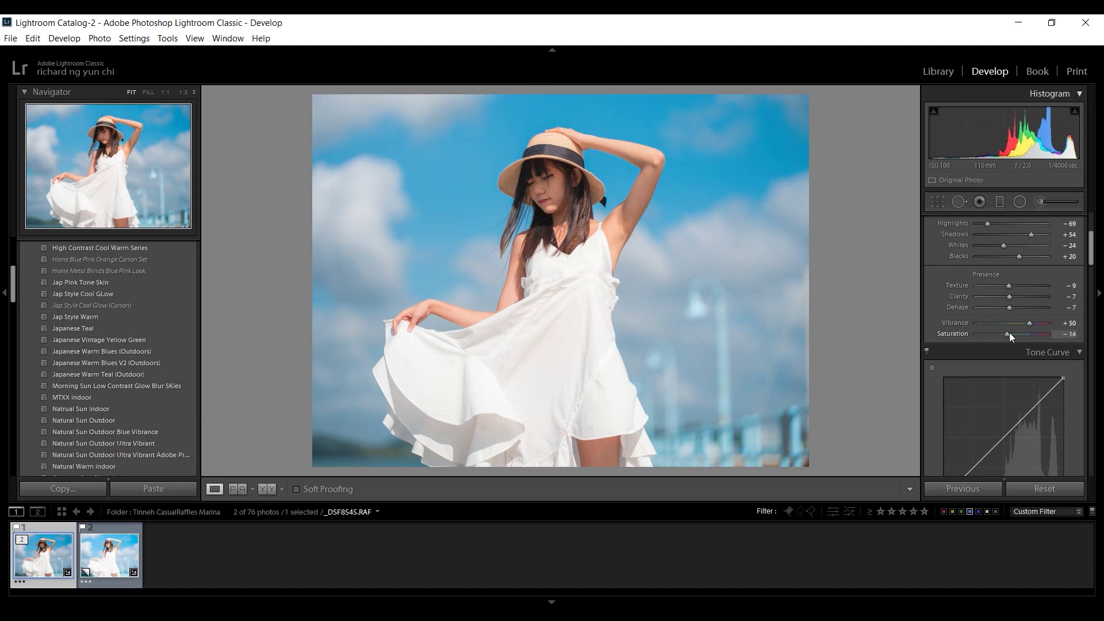
left_click_drag(1008, 332, 1010, 333)
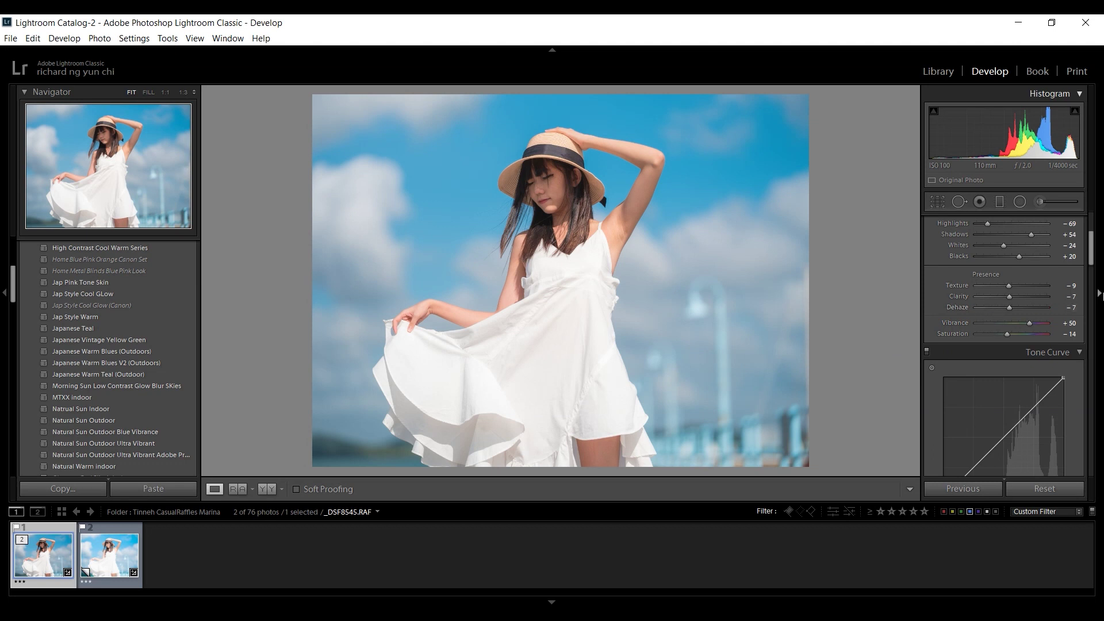
Step: Add a highlight point and a shadow point on the RGB tone curve, pulling both slightly down
scroll(1094, 261, "down", 1)
scroll(1094, 262, "down", 2)
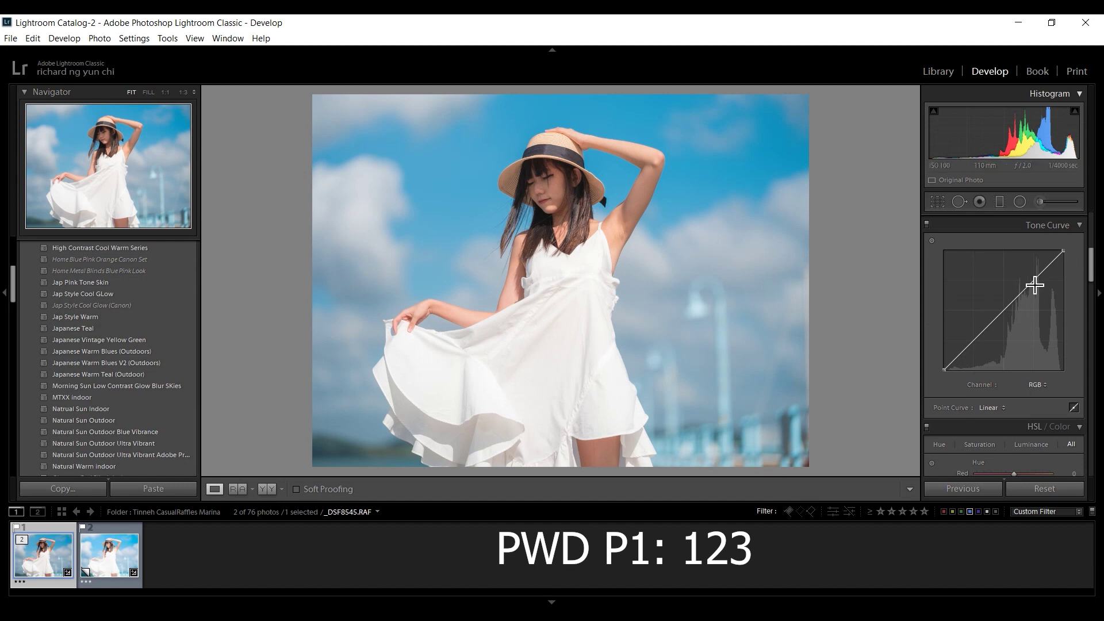
left_click_drag(1036, 280, 1037, 282)
left_click_drag(974, 341, 974, 340)
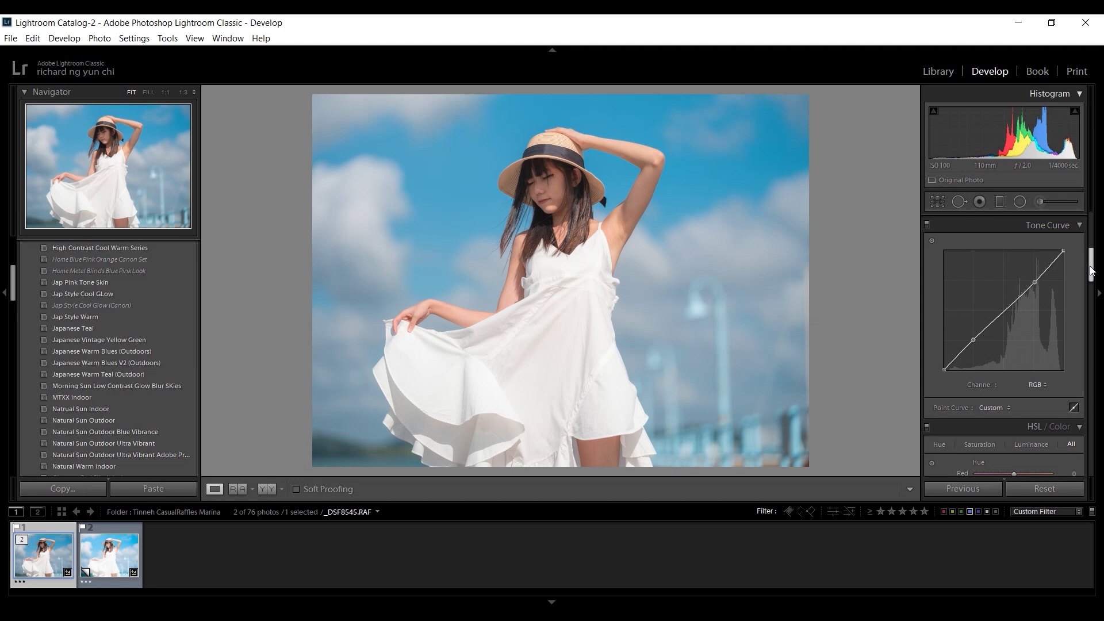
Step: Raise Exposure to +0.77, checking her face, raised arm and ear at 1:1 zoom
left_click_drag(1091, 270, 1102, 186)
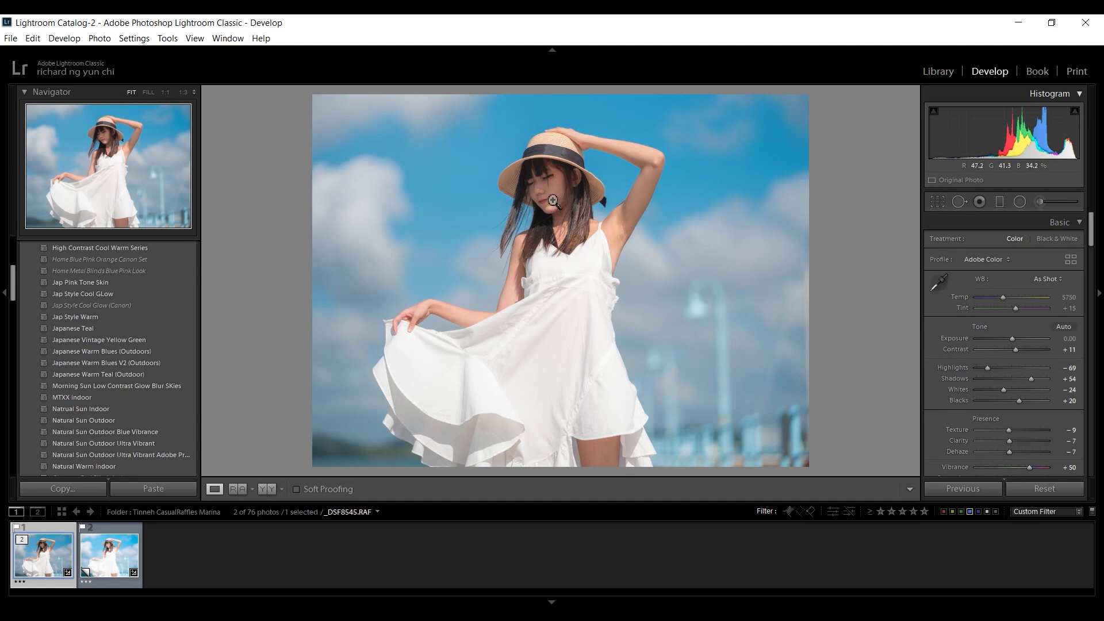
left_click_drag(553, 202, 587, 197)
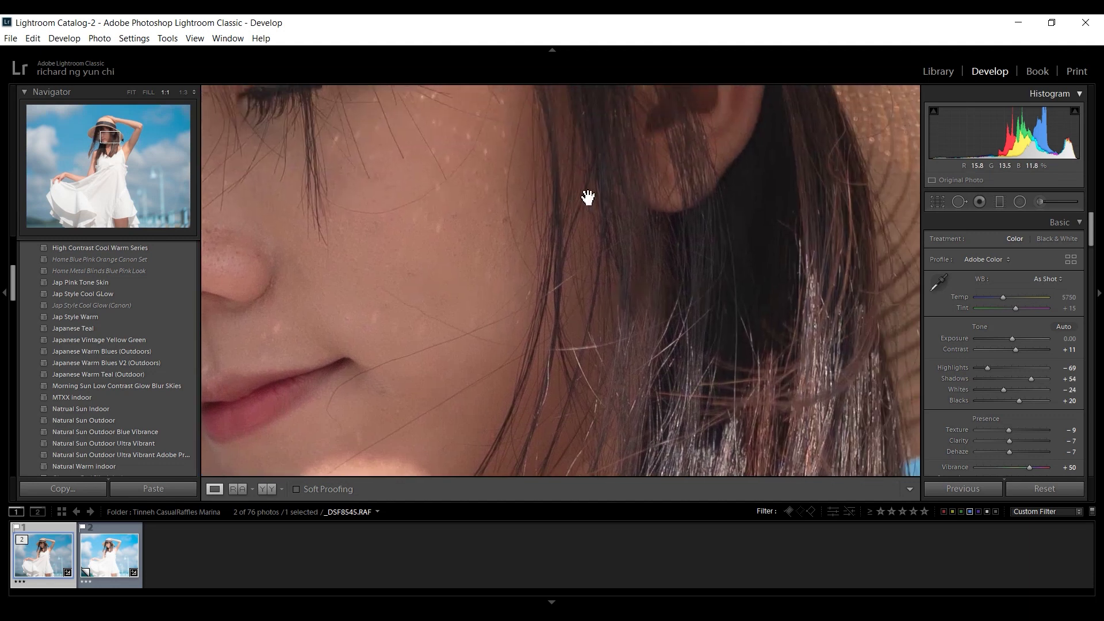
left_click(447, 202)
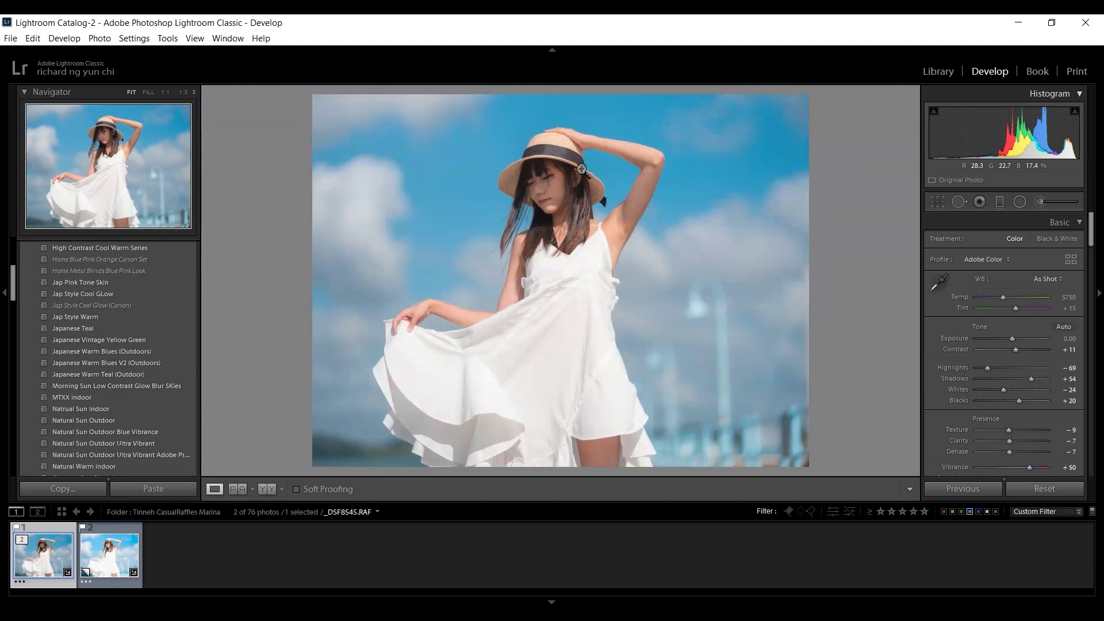
left_click(616, 148)
left_click_drag(587, 193, 560, 303)
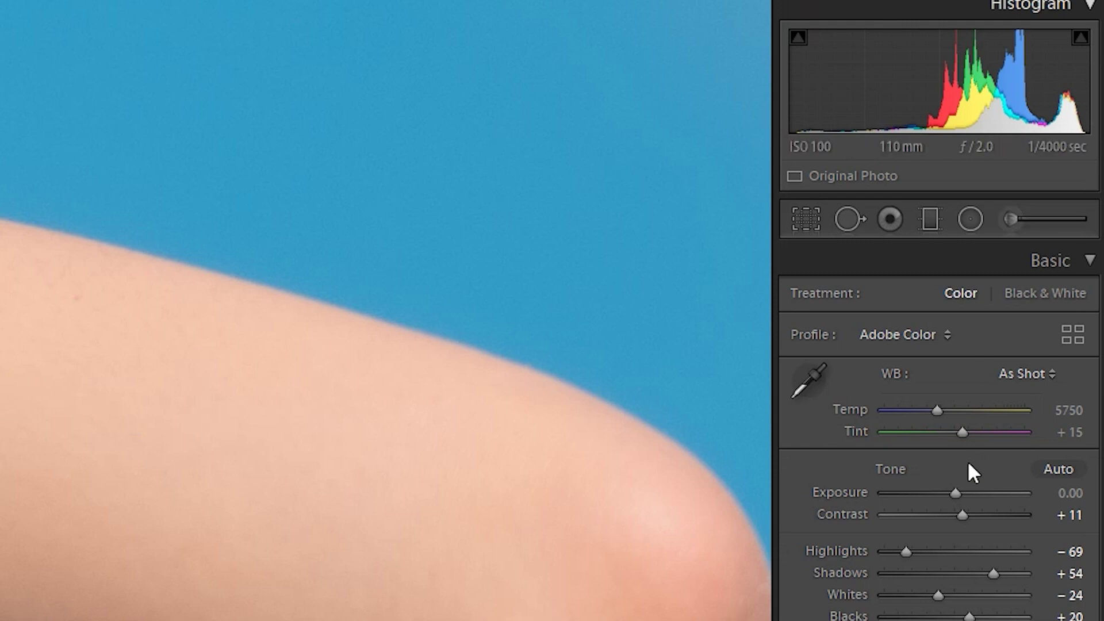
left_click_drag(959, 489, 967, 500)
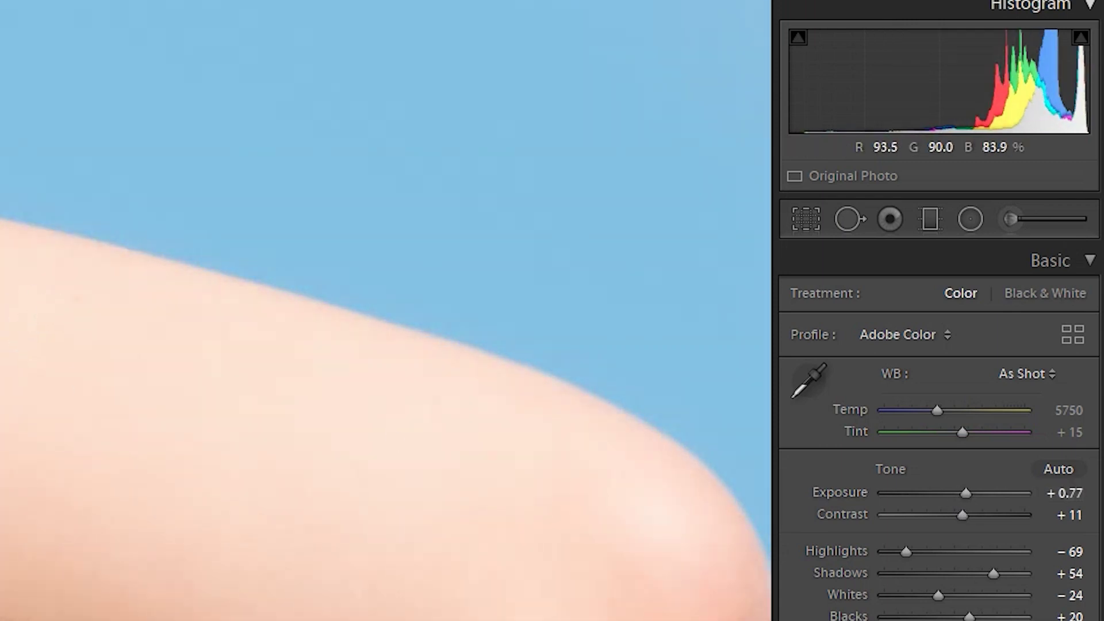
key("z")
left_click(20, 209)
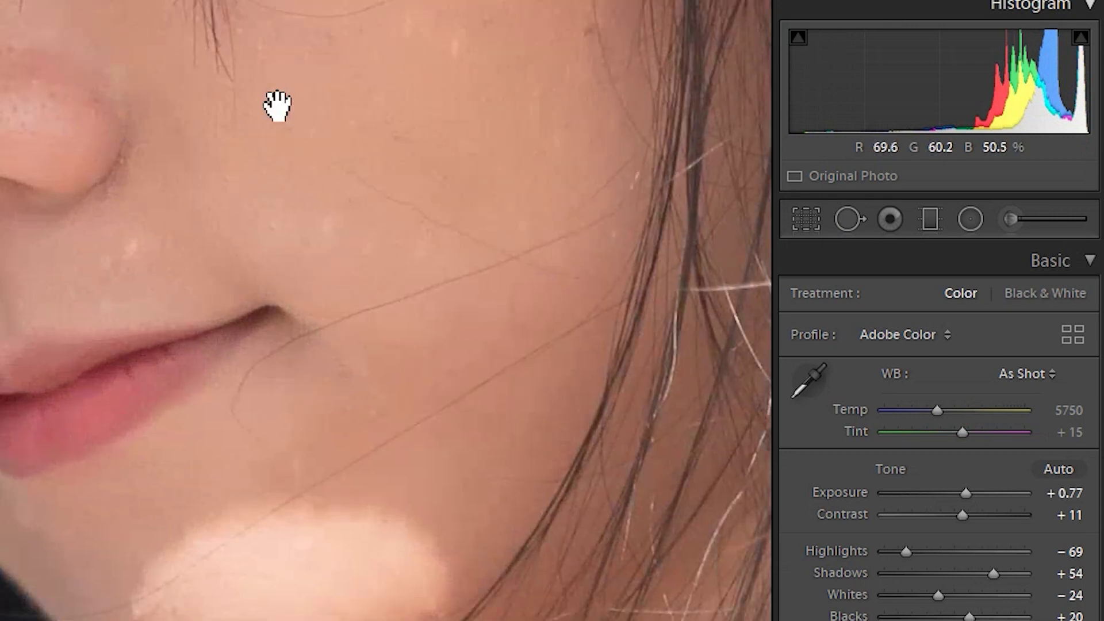
left_click_drag(303, 94, 59, 264)
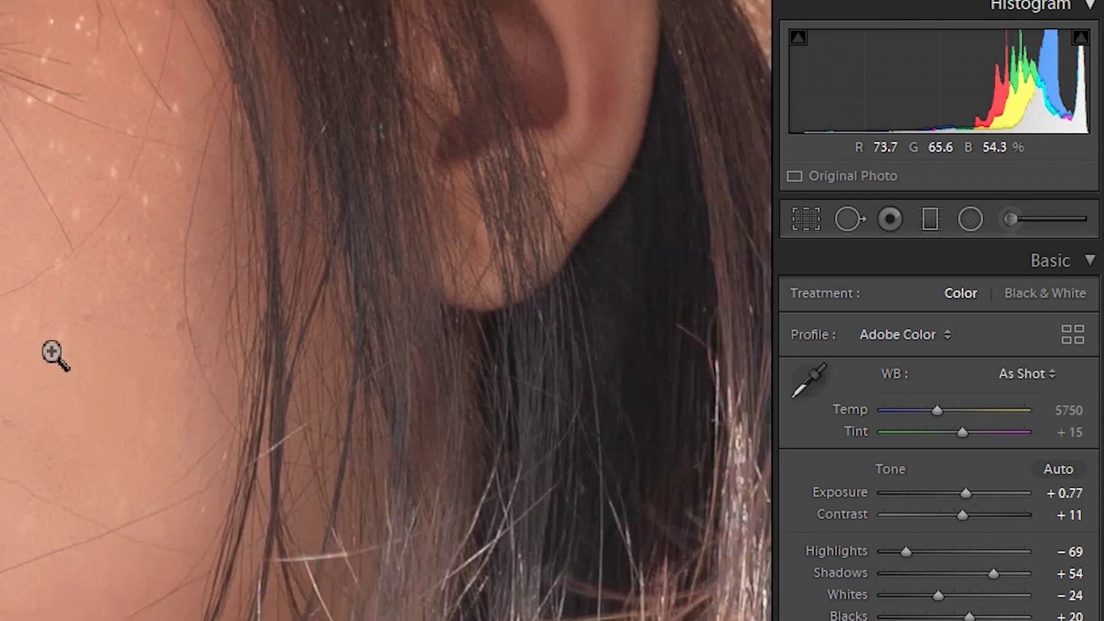
left_click(51, 352)
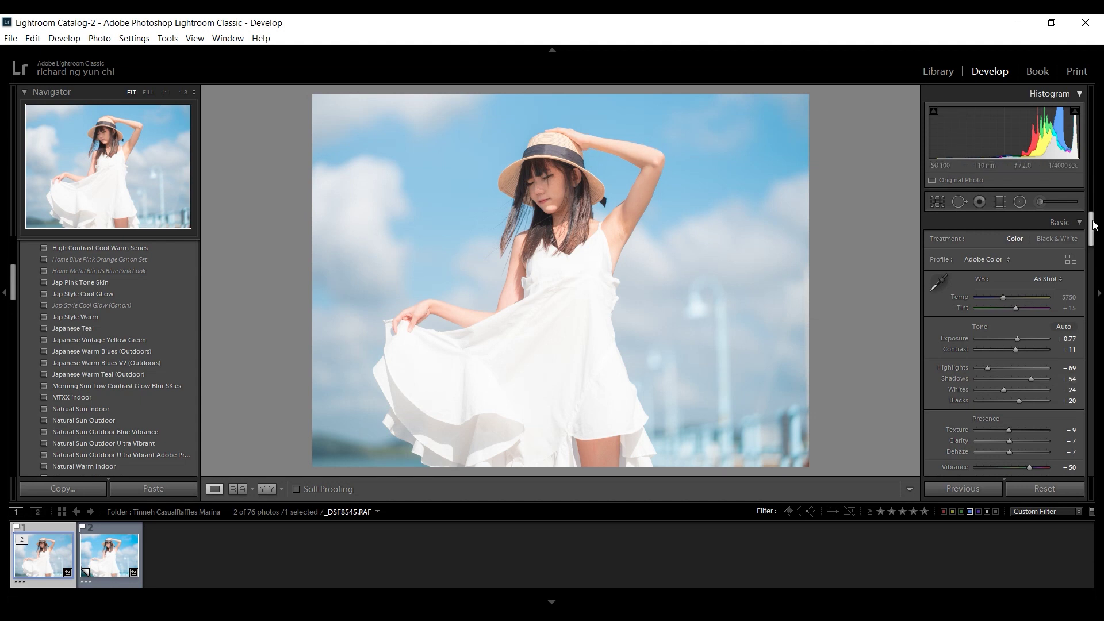
Step: Set HSL Saturation to Red −10, Orange −15, Yellow −10, Aqua +52, Blue +75
left_click_drag(1089, 229, 1080, 299)
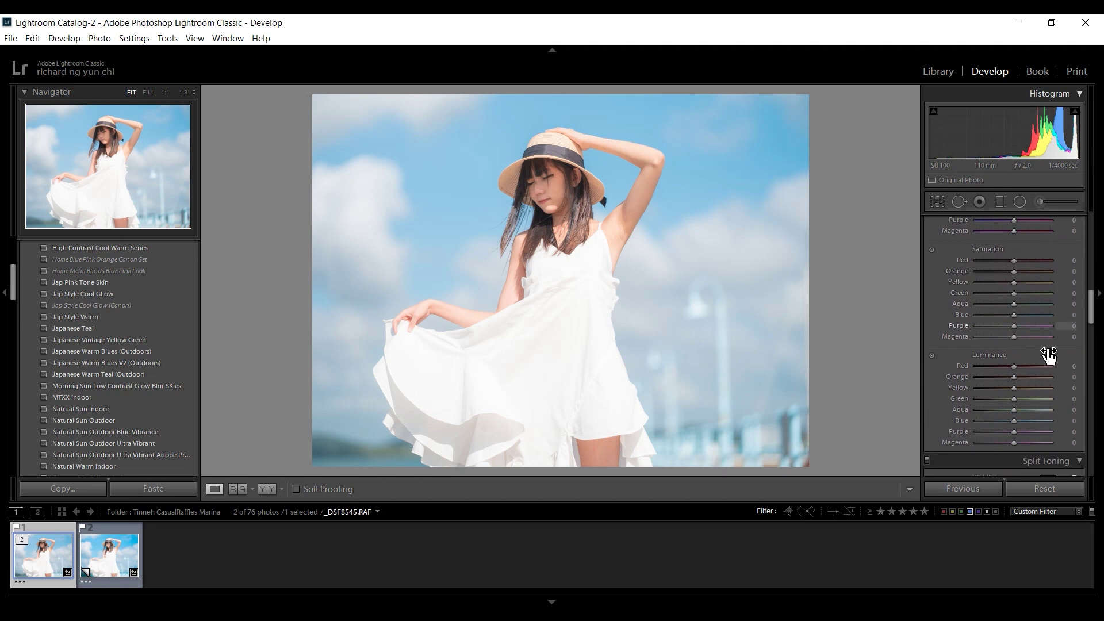
left_click_drag(1091, 310, 1090, 306)
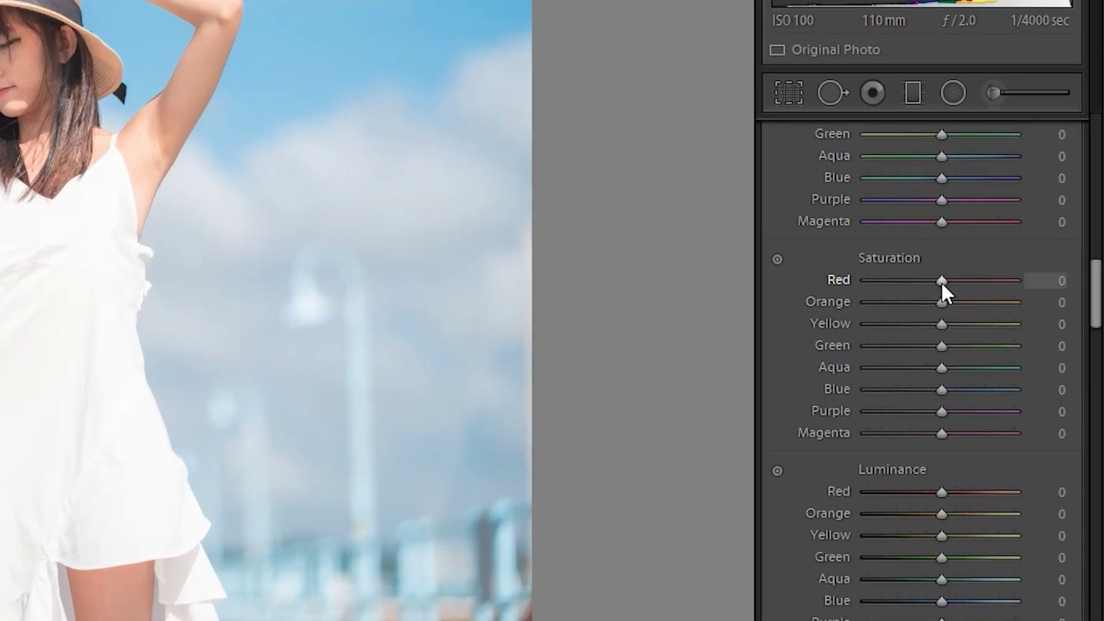
left_click_drag(1014, 295, 1010, 295)
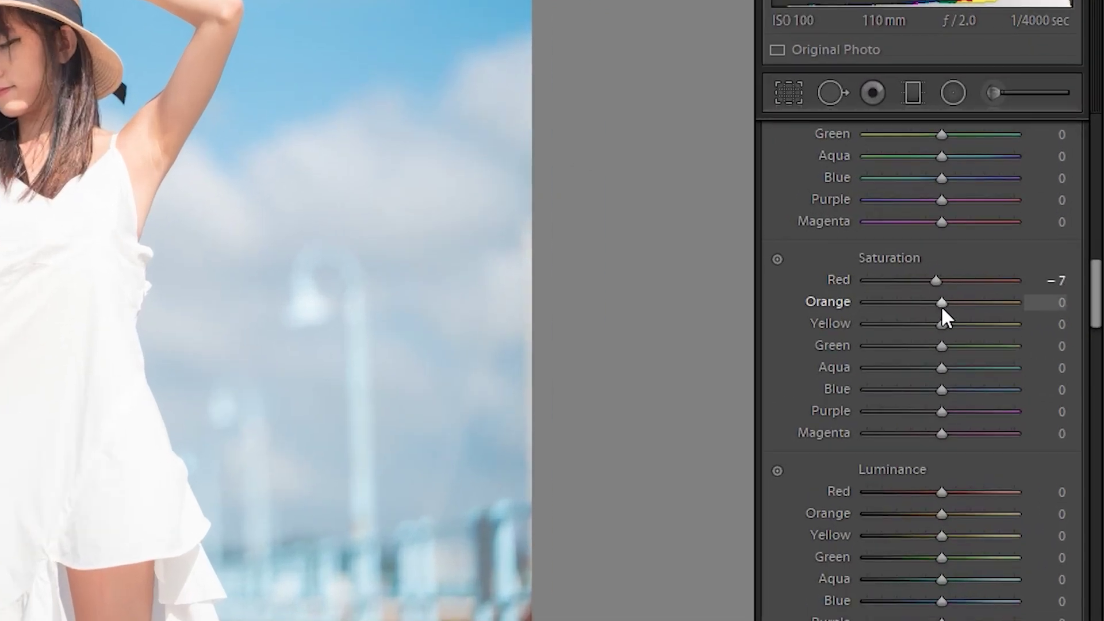
left_click_drag(941, 306, 932, 281)
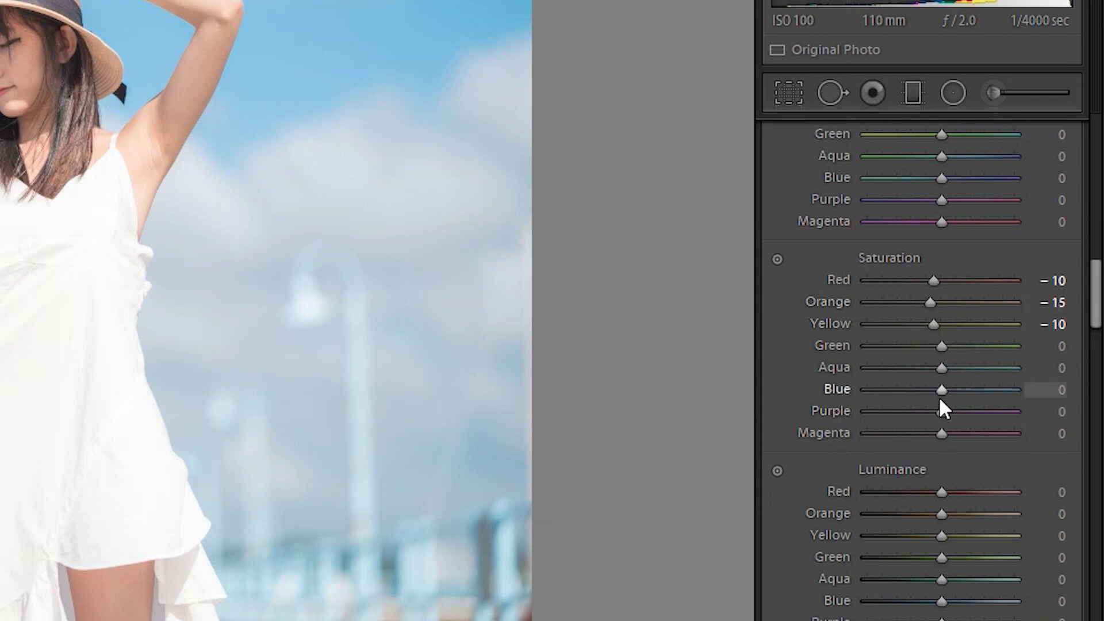
left_click_drag(941, 391, 981, 371)
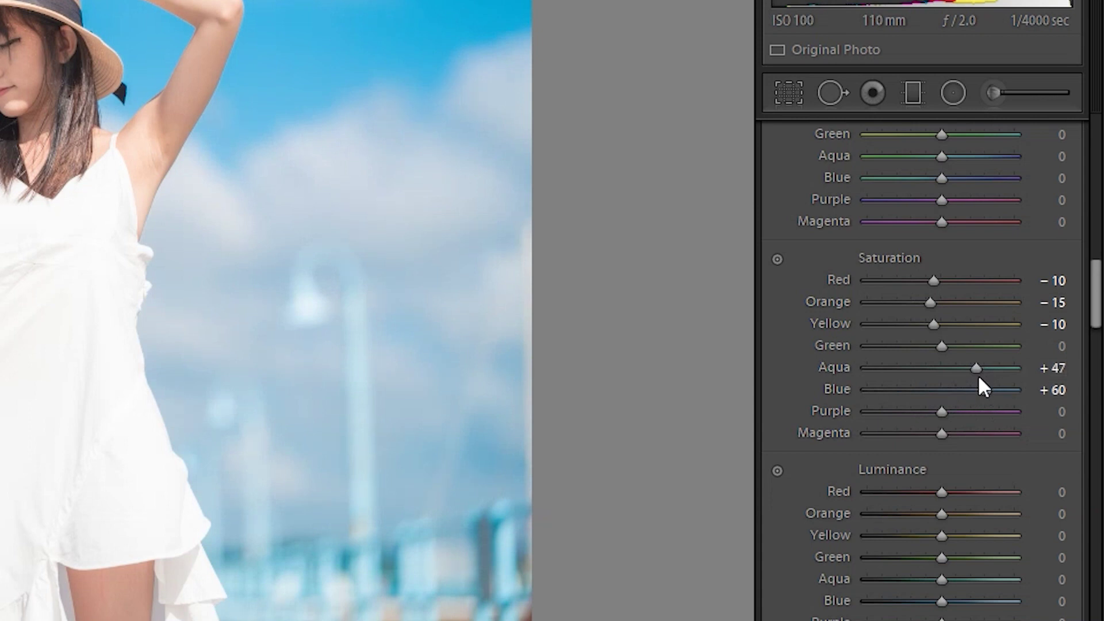
left_click_drag(978, 370, 1032, 358)
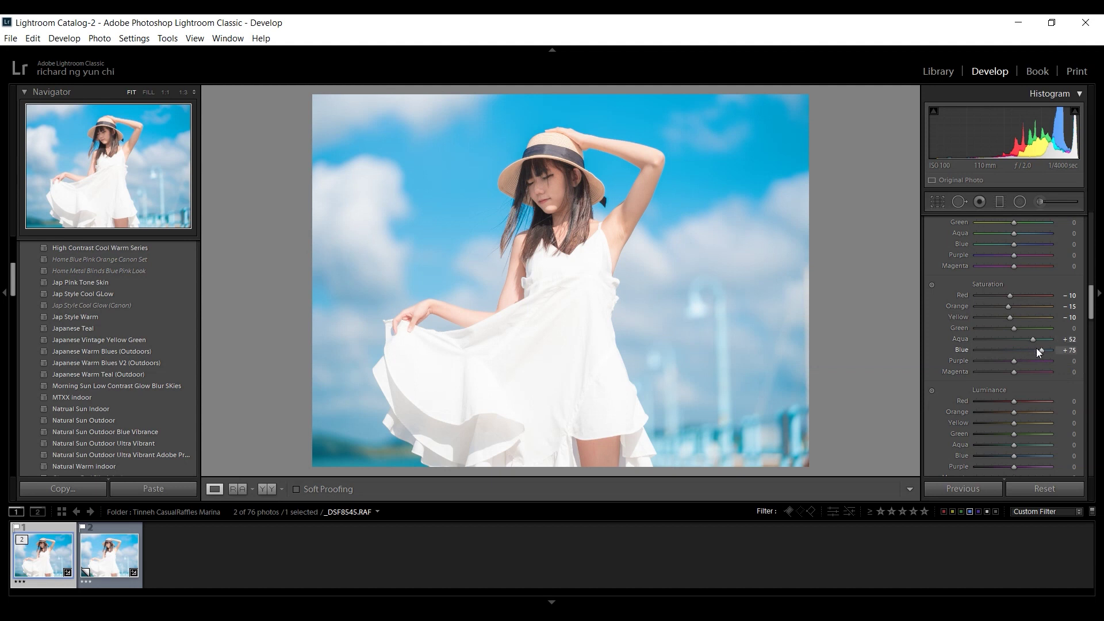
Step: Set HSL Luminance to Red +9, Orange +12, Yellow +9, Aqua +36, Blue +44
left_click(1095, 311)
left_click(1094, 308)
left_click_drag(1090, 309, 1090, 321)
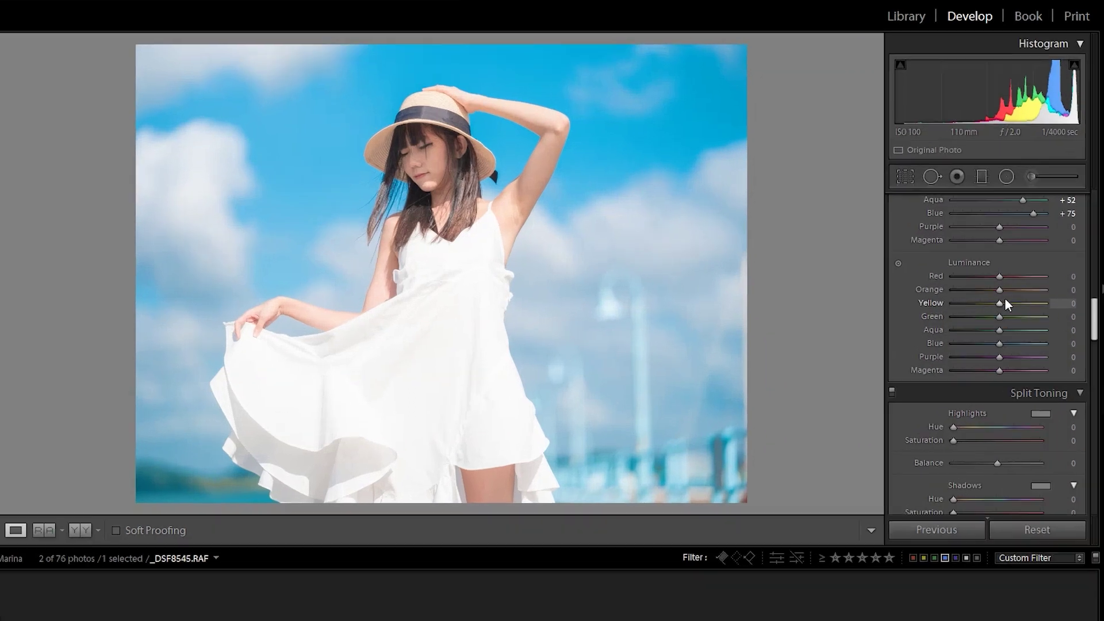
left_click(1014, 294)
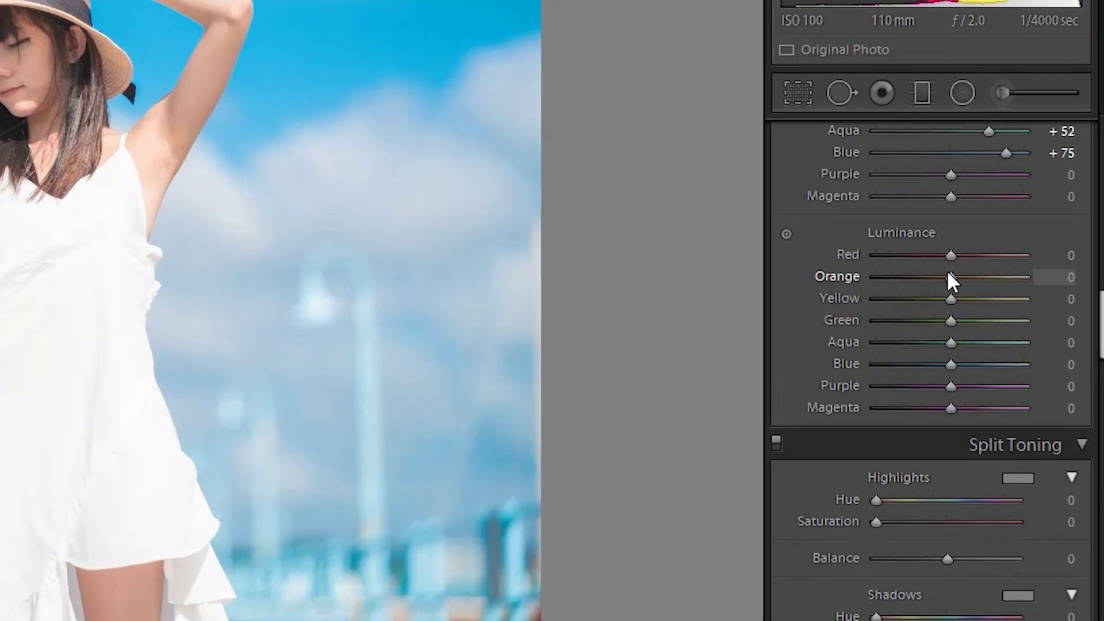
left_click_drag(947, 275, 955, 299)
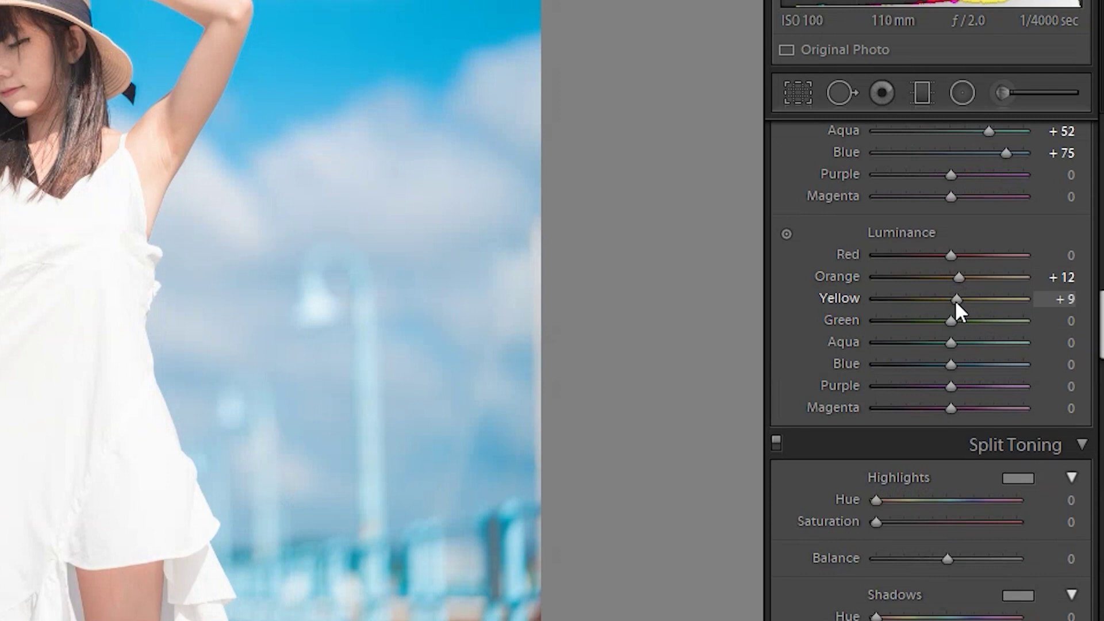
left_click_drag(949, 255, 959, 254)
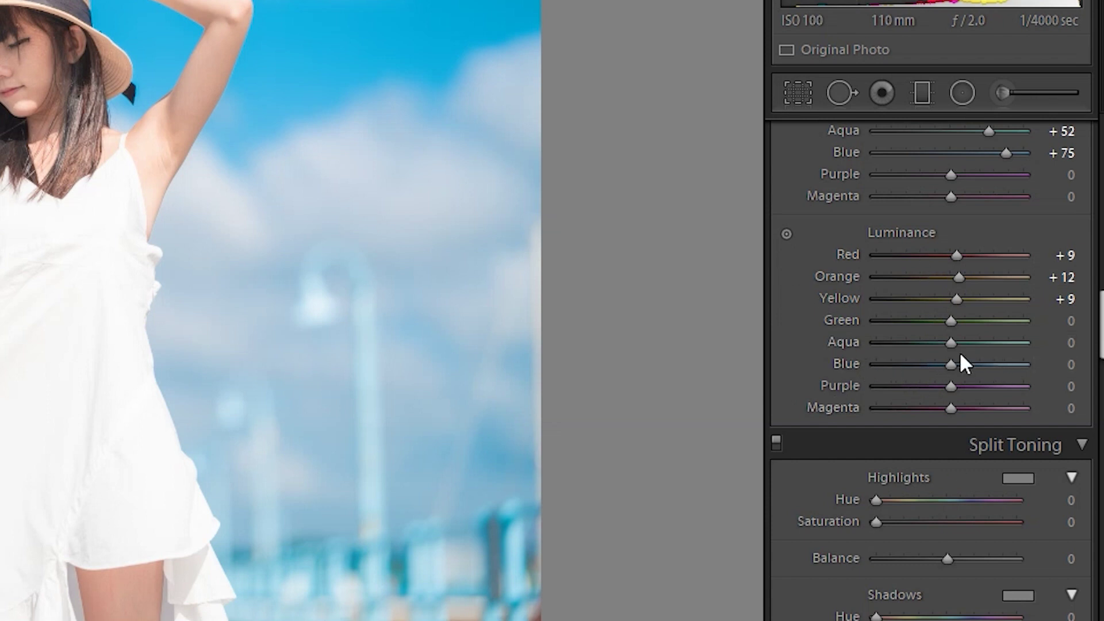
mouse_move(959, 354)
left_mouse_down()
mouse_move(972, 360)
mouse_move(969, 346)
left_mouse_up()
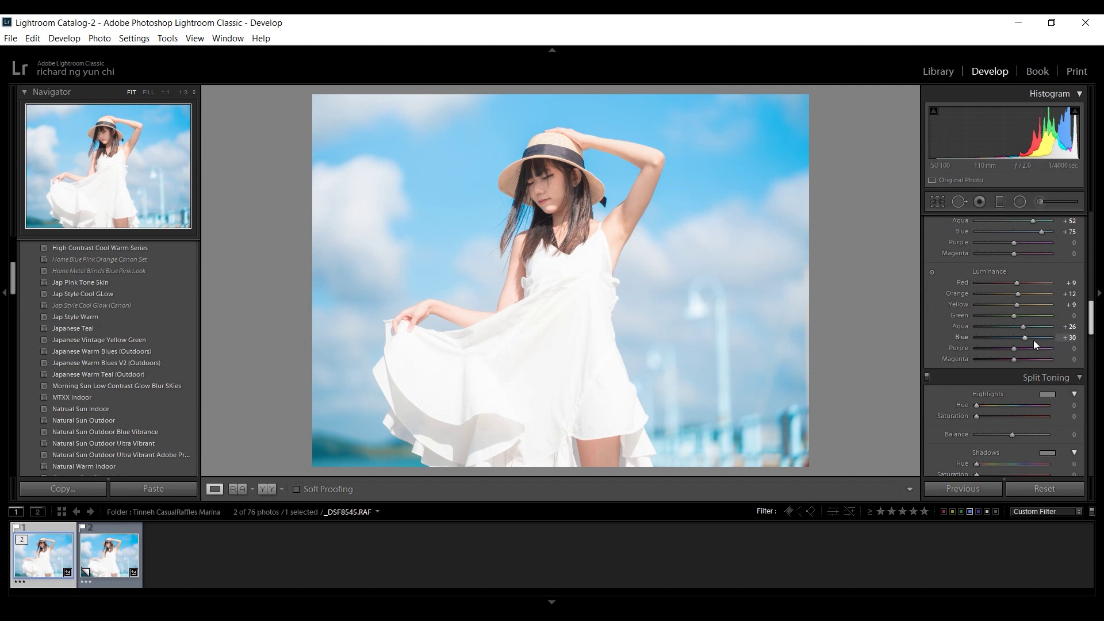
left_click_drag(1023, 336, 1028, 336)
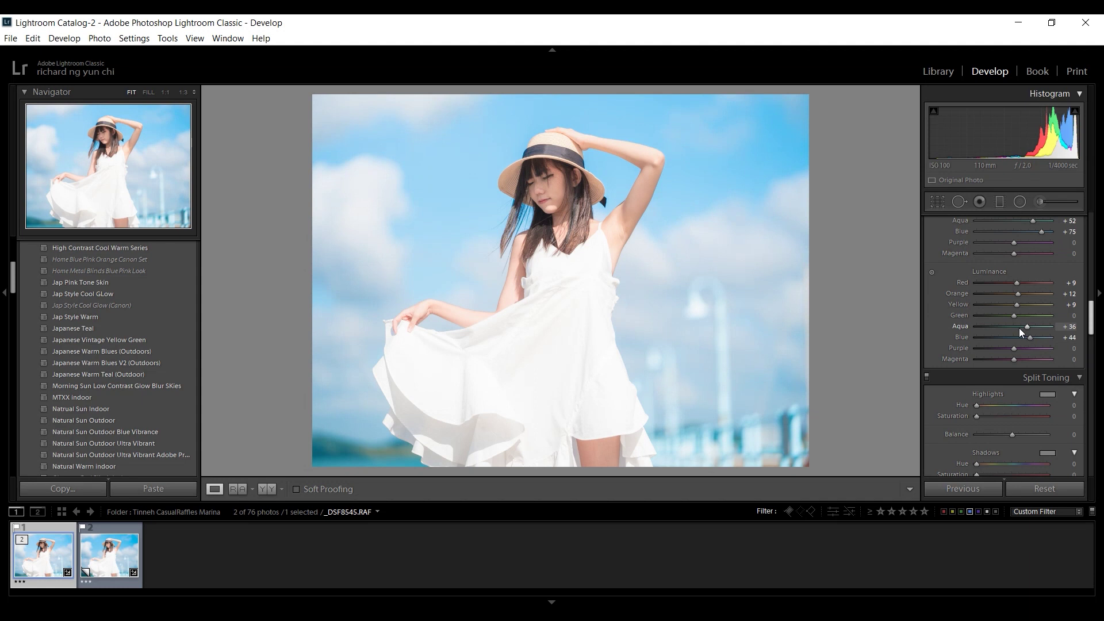
left_click_drag(1090, 320, 1092, 227)
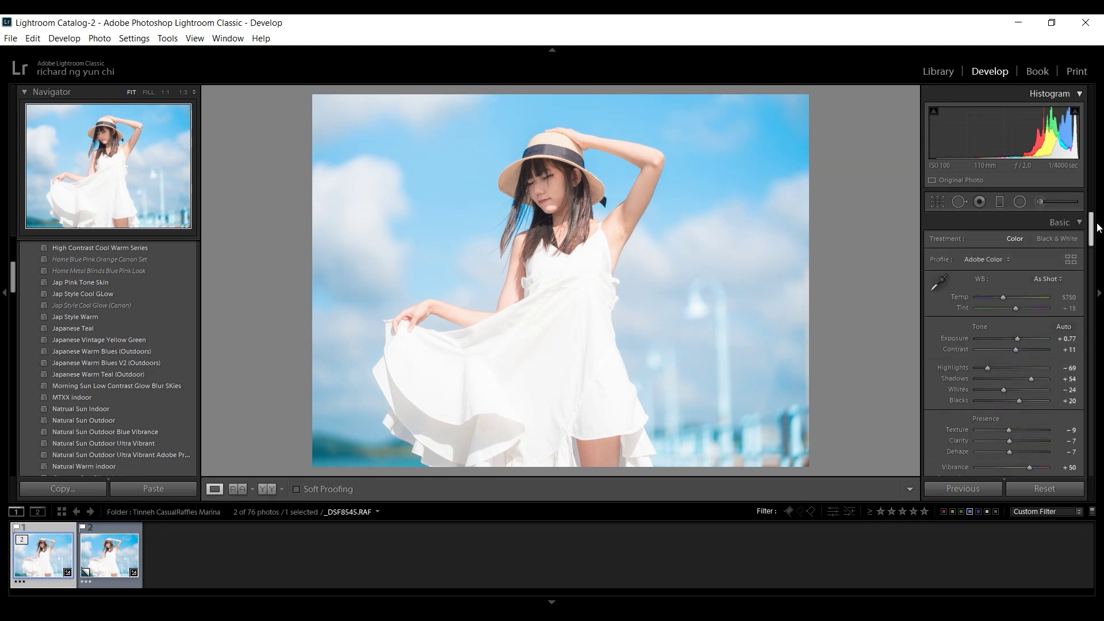
Step: Draw a radial filter with Exposure 0.25 around her face, then switch to R|A reference view
left_click(1021, 202)
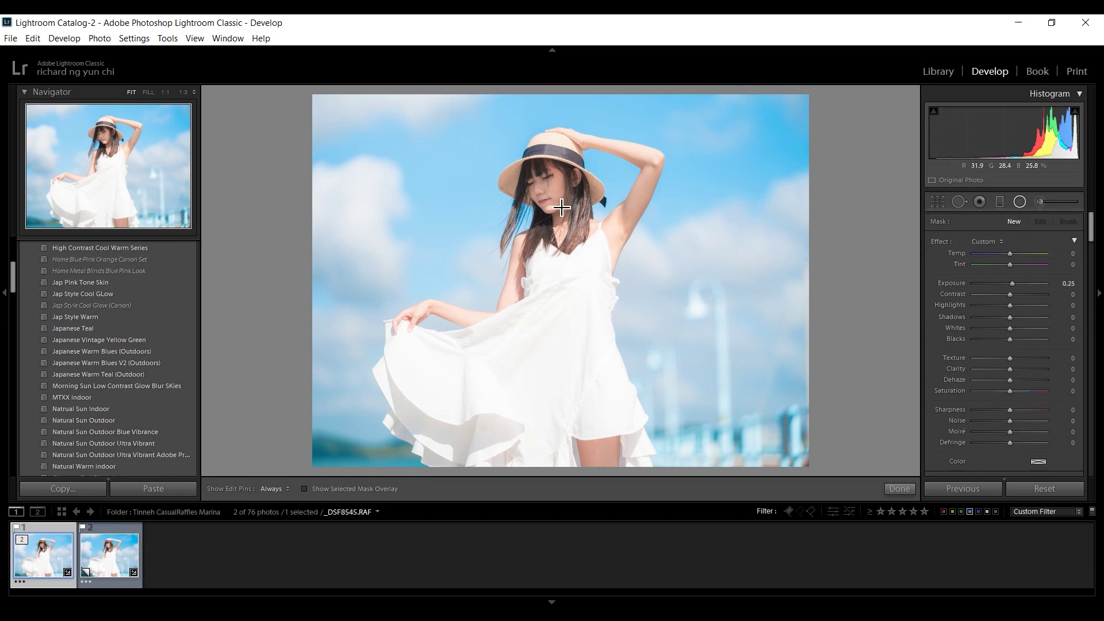
left_click_drag(545, 179, 580, 211)
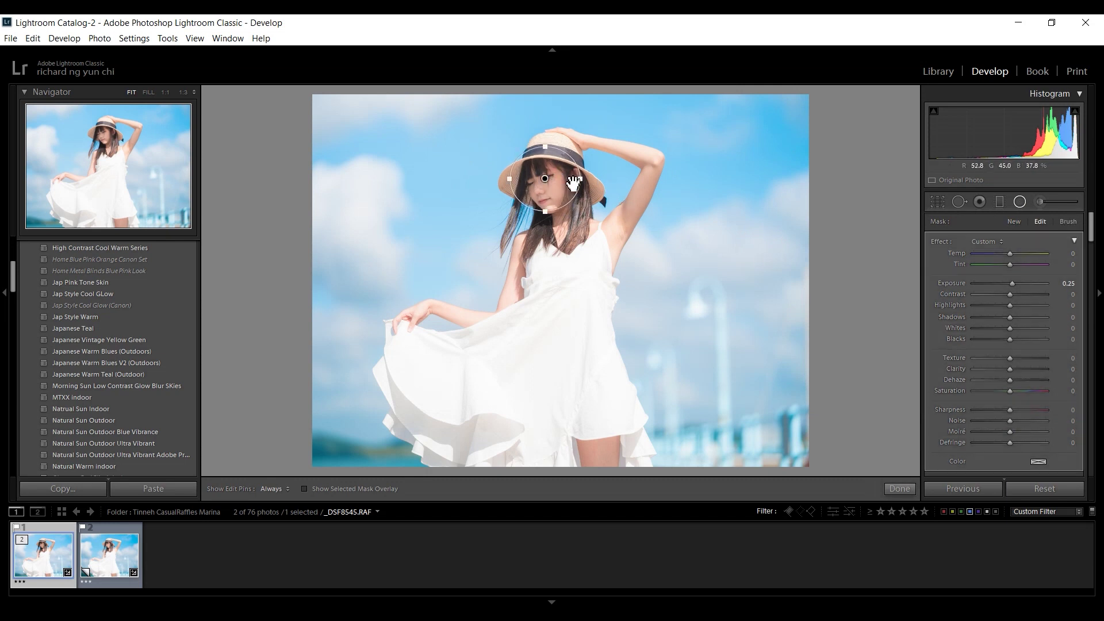
left_click(1021, 202)
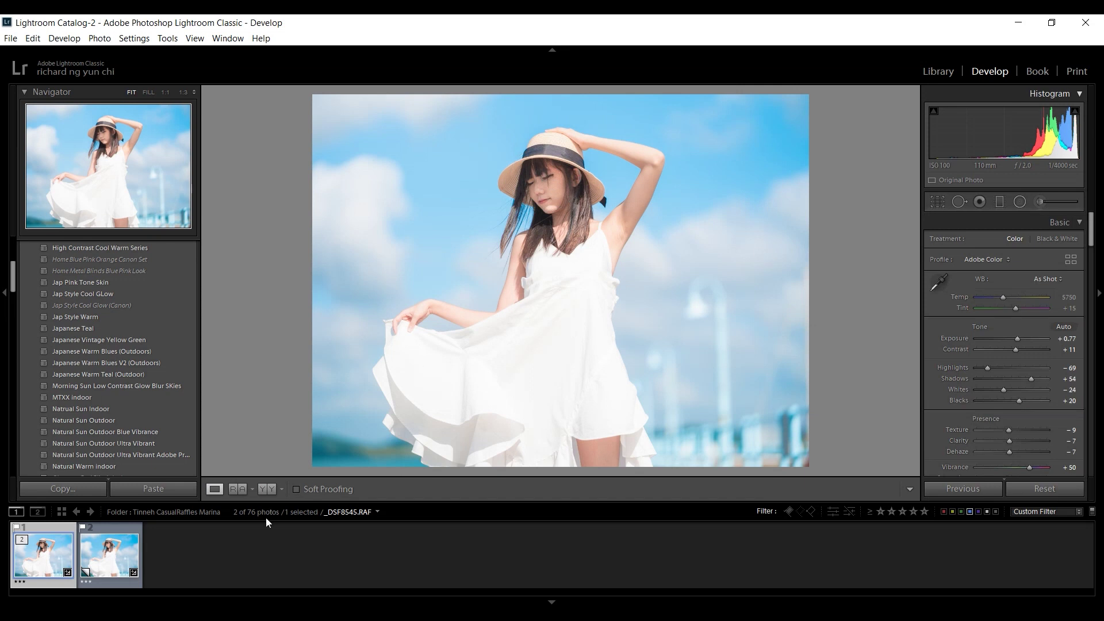
left_click(236, 490)
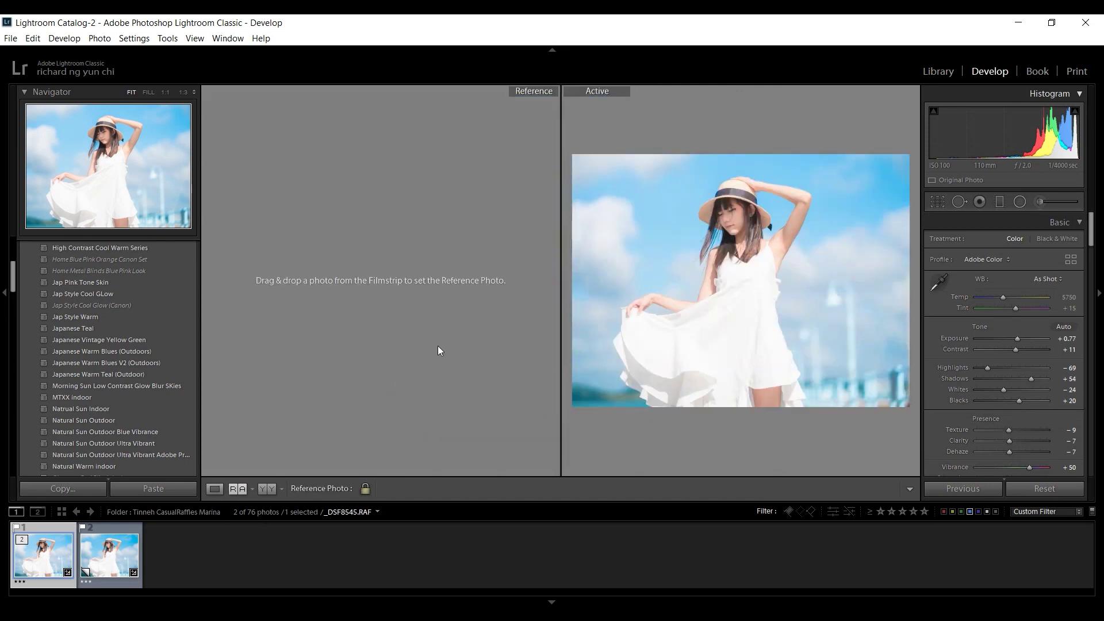
Step: Switch from Reference View to the Before/After left-right side-by-side view of the portrait
left_click(272, 488)
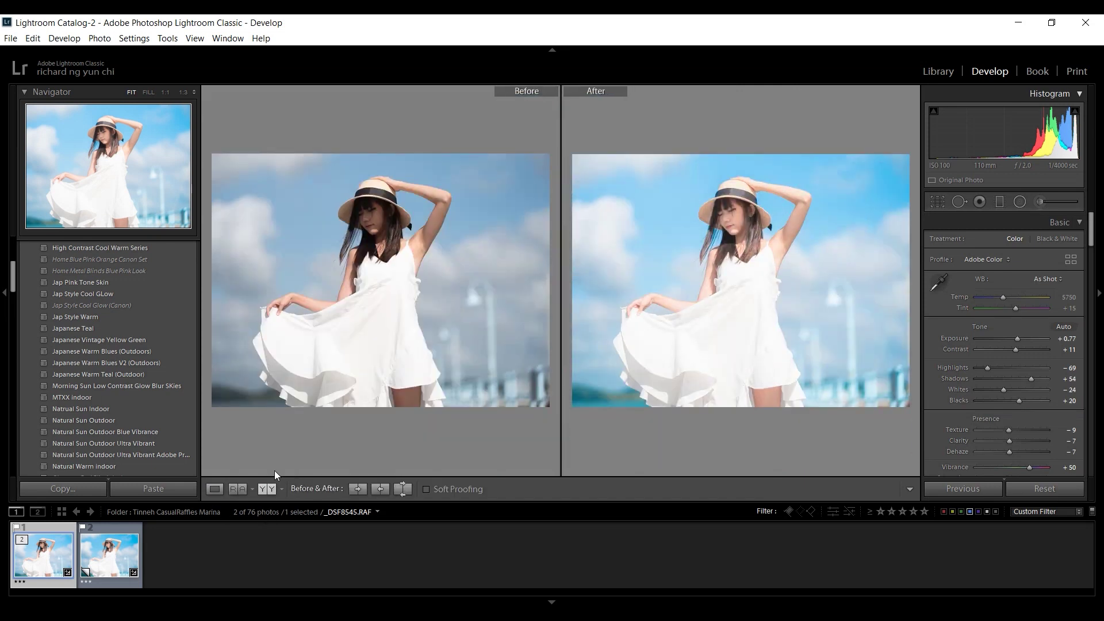